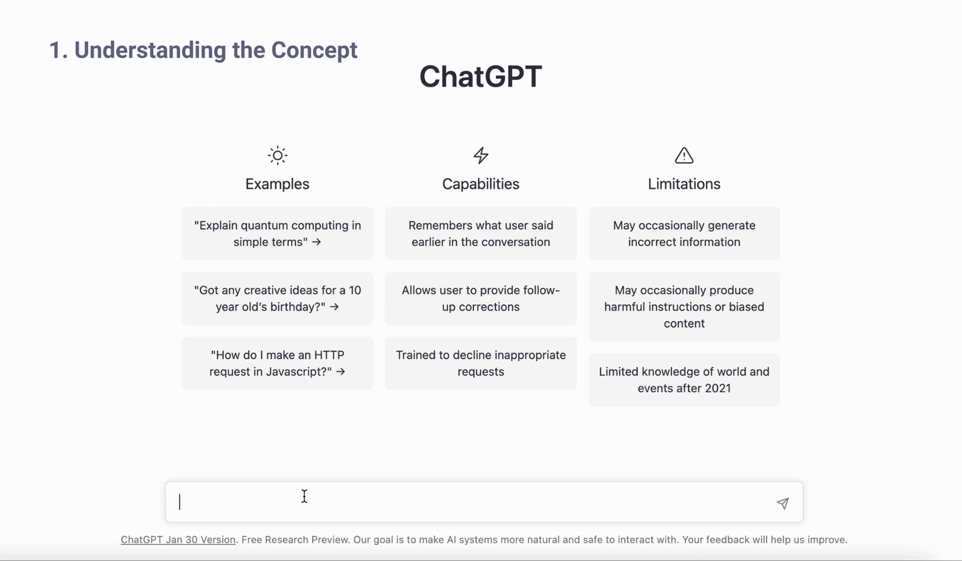
Ask ChatGPT 'can you explain deadlock in operating system'.
text(can you explai)
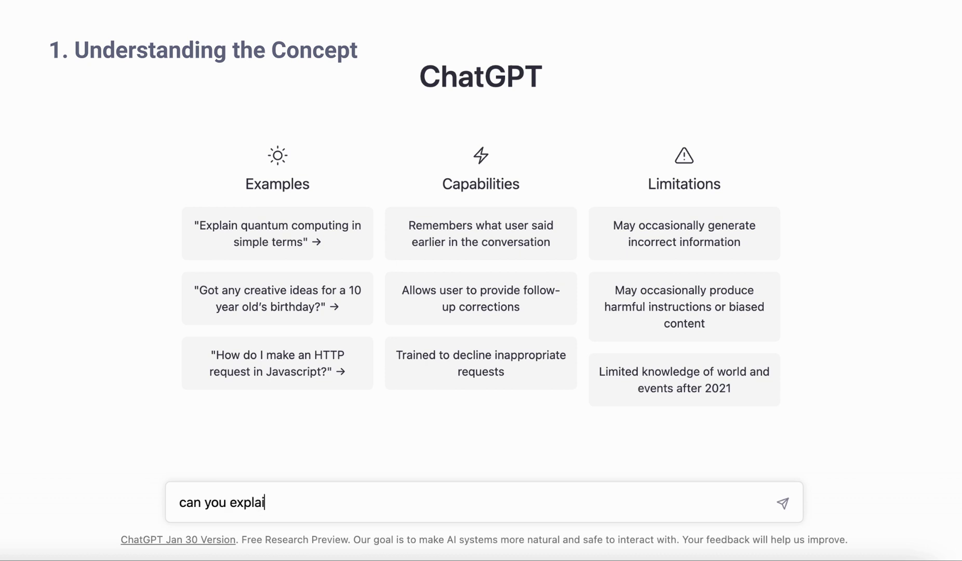
text(n deadlock in )
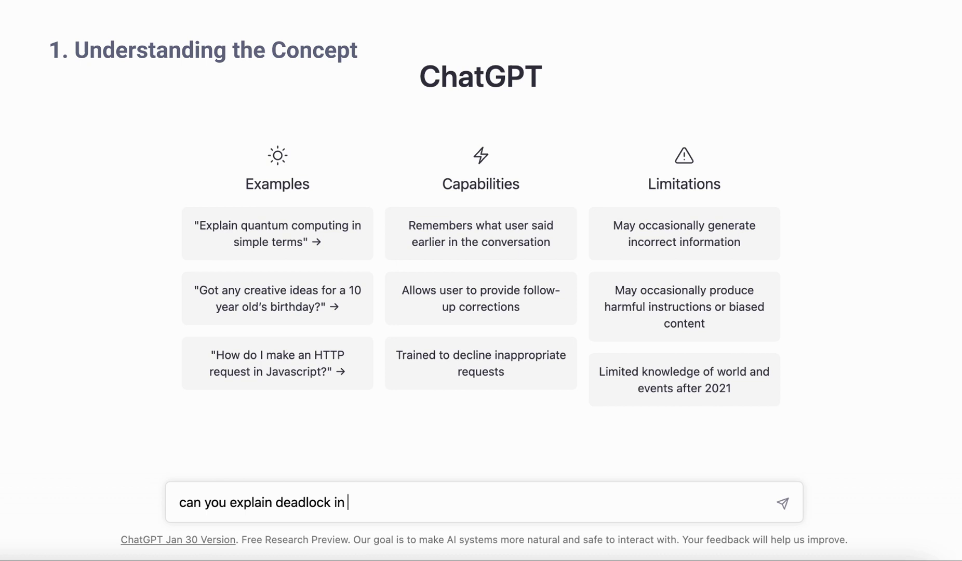
text(operating system)
key(Return)
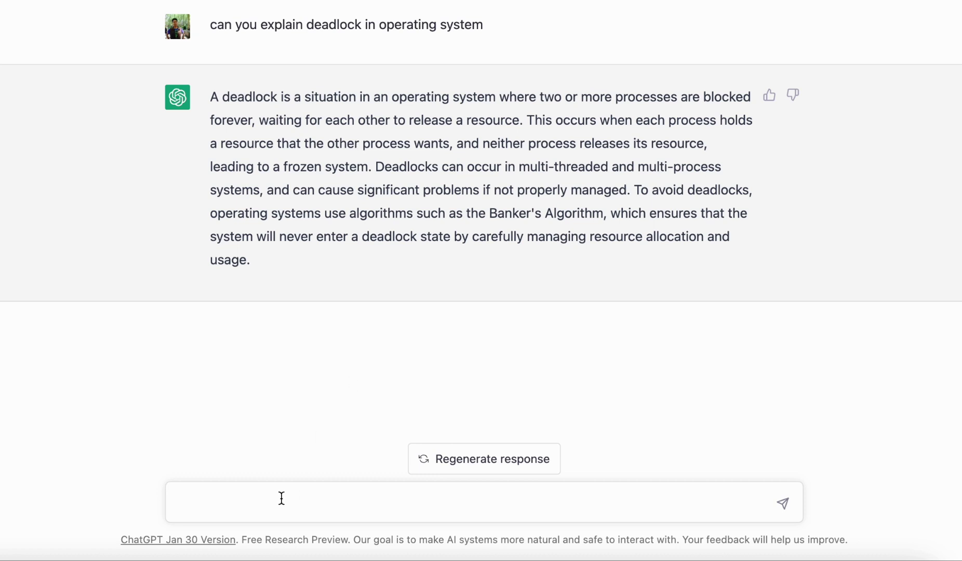
Ask ChatGPT to elaborate on deadlock, then review the avoidance, detection and recovery reply.
text(can you elaborate o)
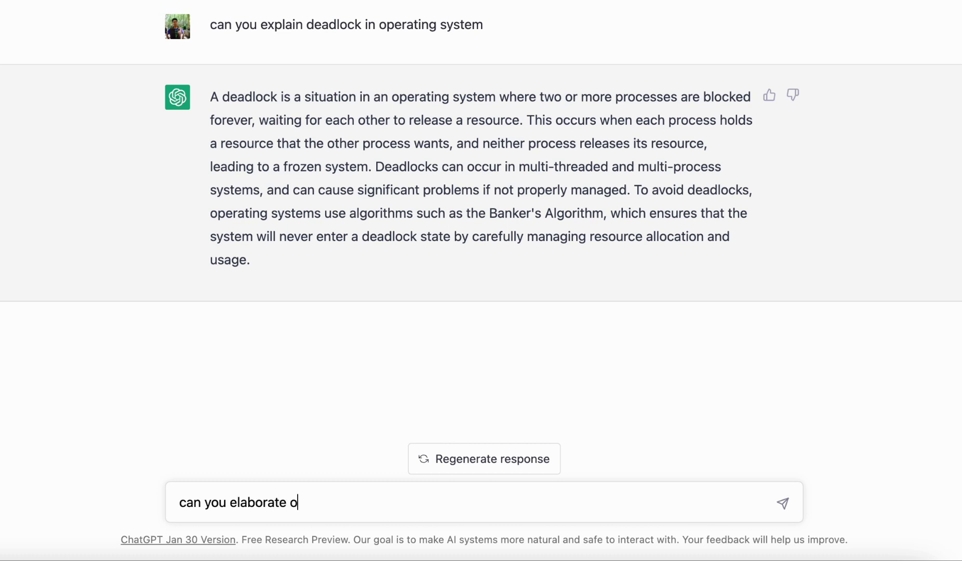
text(n this)
key(Return)
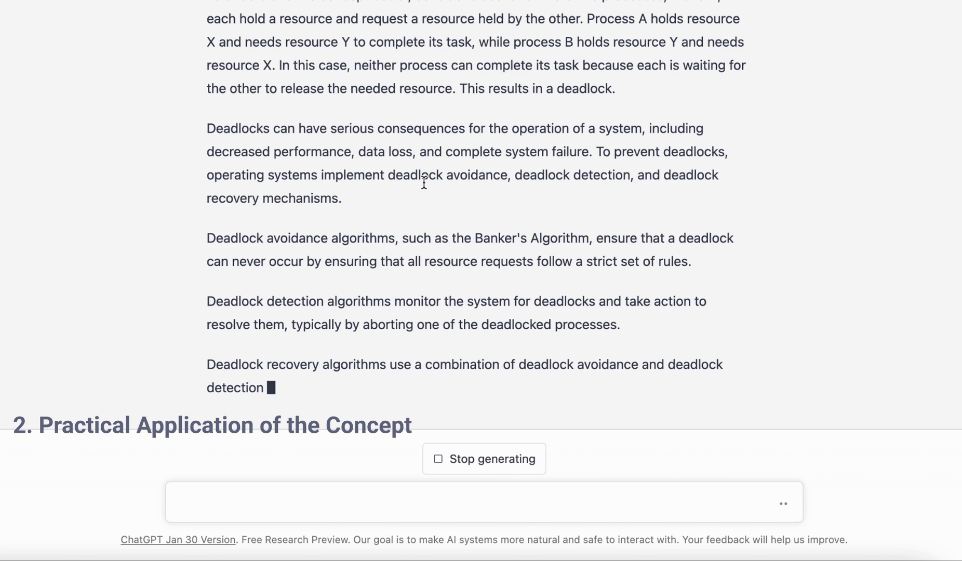
scroll(423, 181, up, 3)
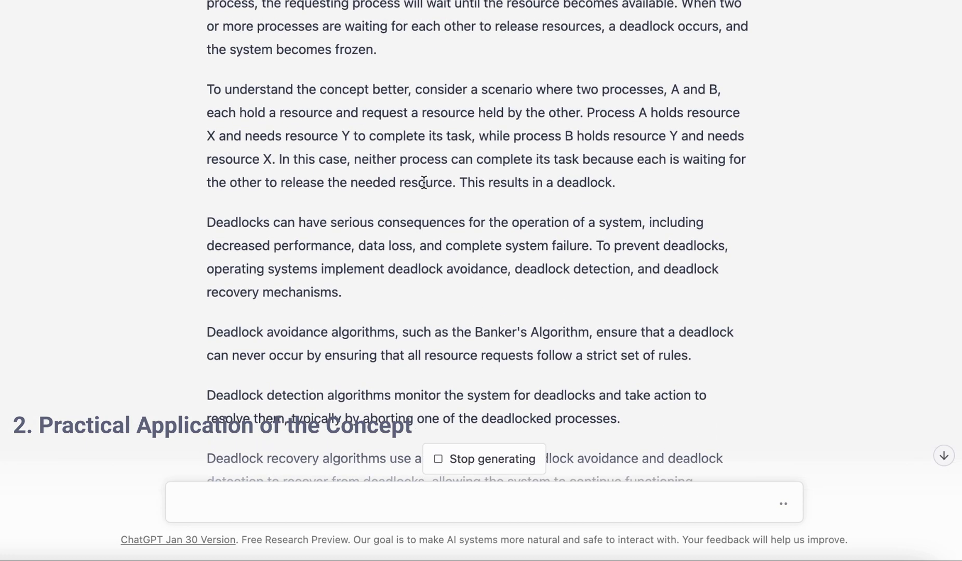
scroll(424, 182, up, 2)
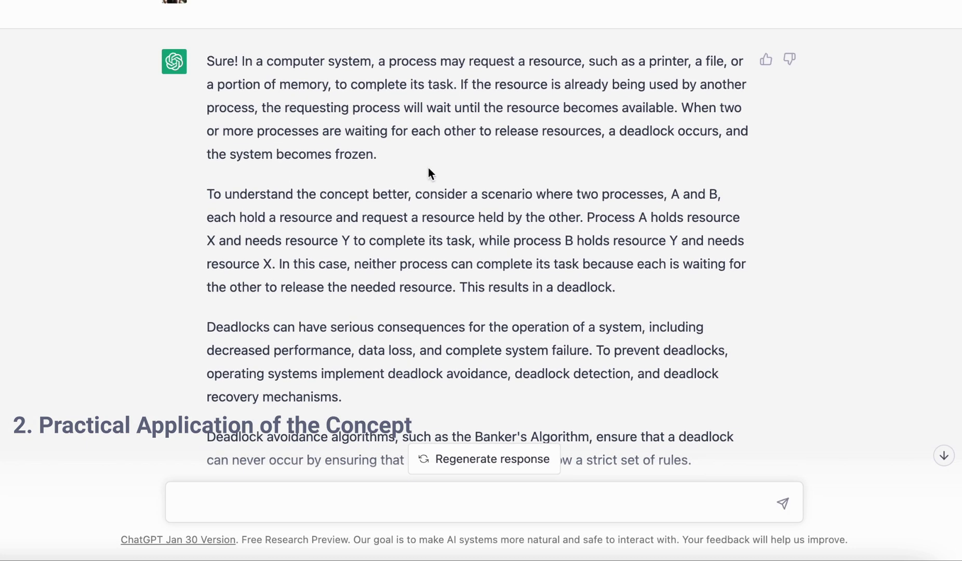
scroll(410, 265, down, 7)
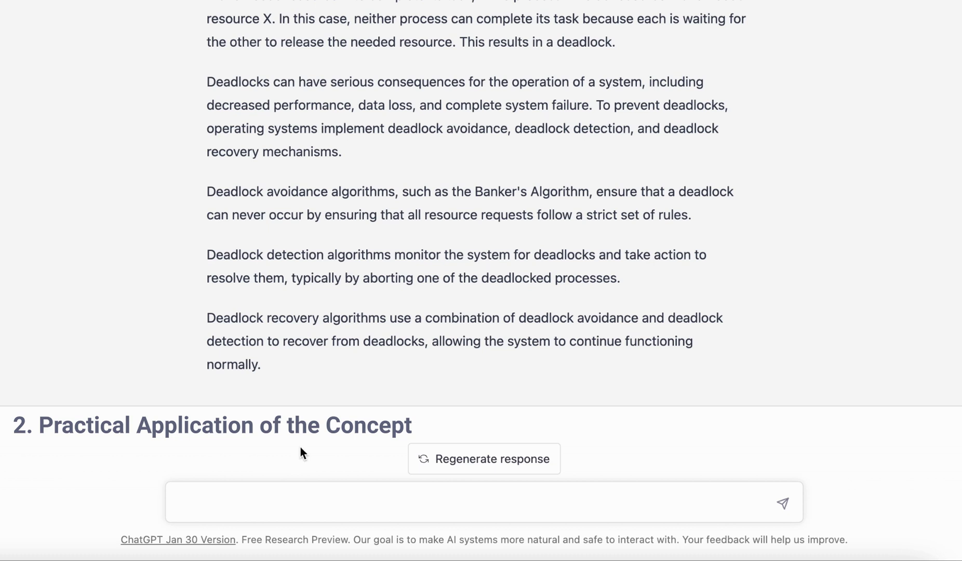
Ask for a practical deadlock example, yielding the P1/P2 scenario over resources R1 and R2.
text(can you give me)
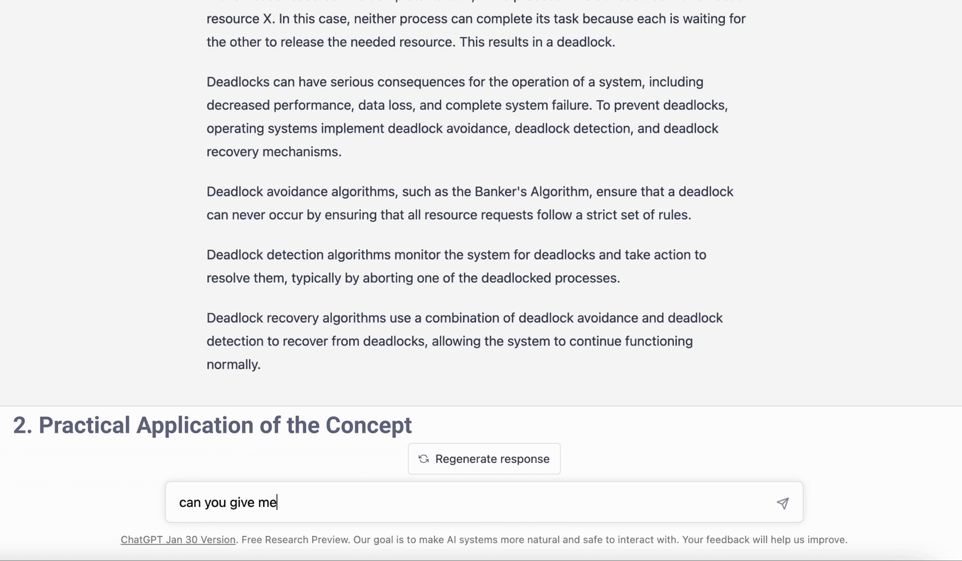
text( a practical example)
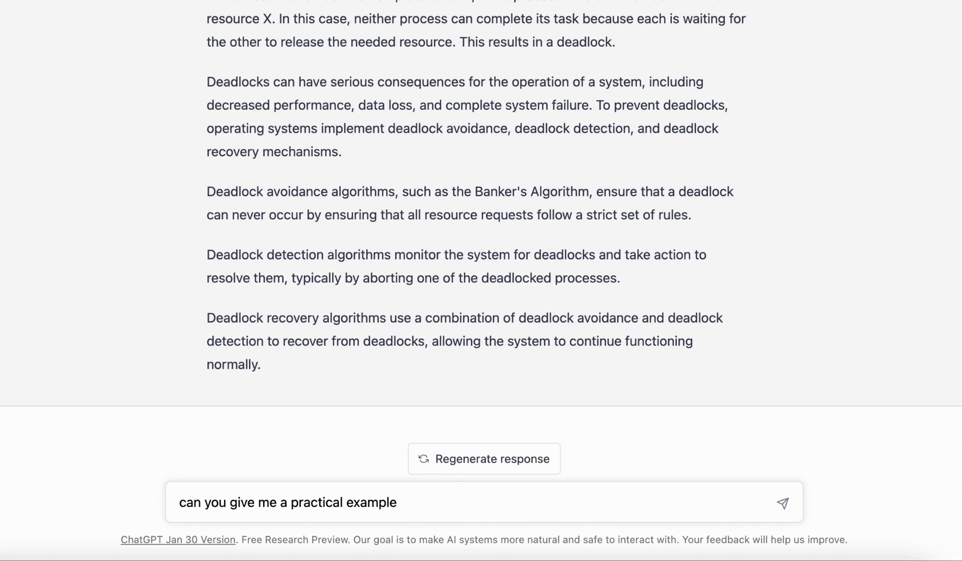
key(Return)
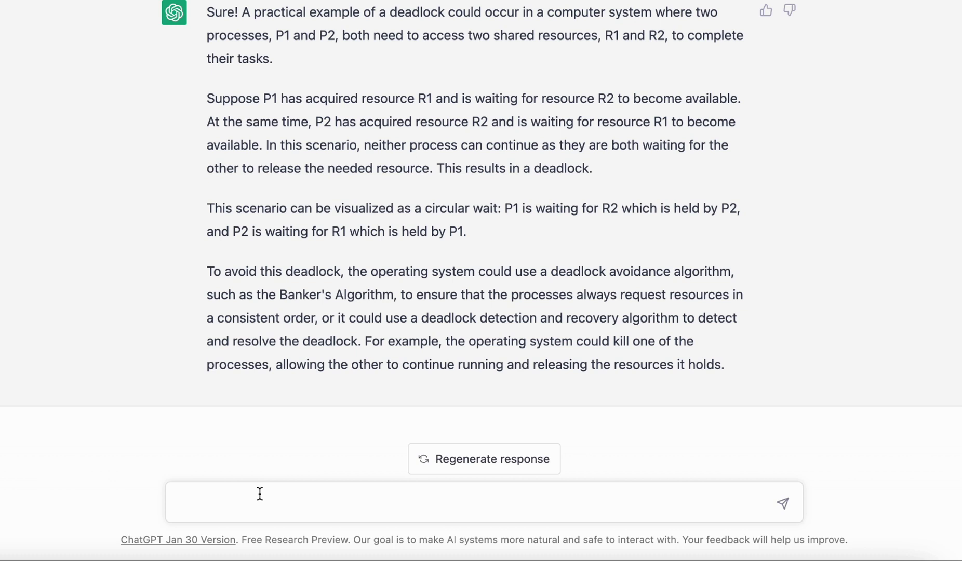
Ask how bubble sort works in a visual manner, then stop the reply during step 3.
text(can you show me how)
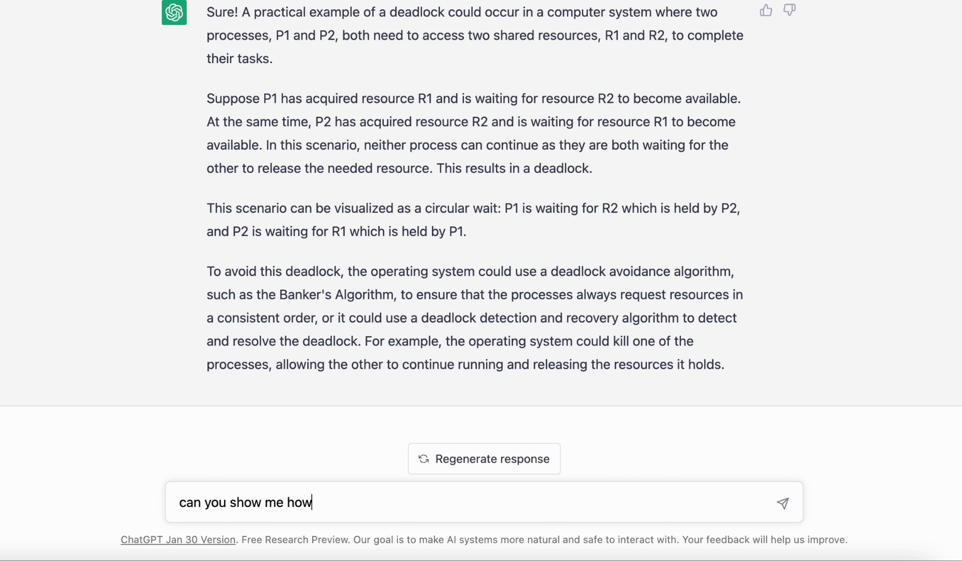
text( bubble sort works v)
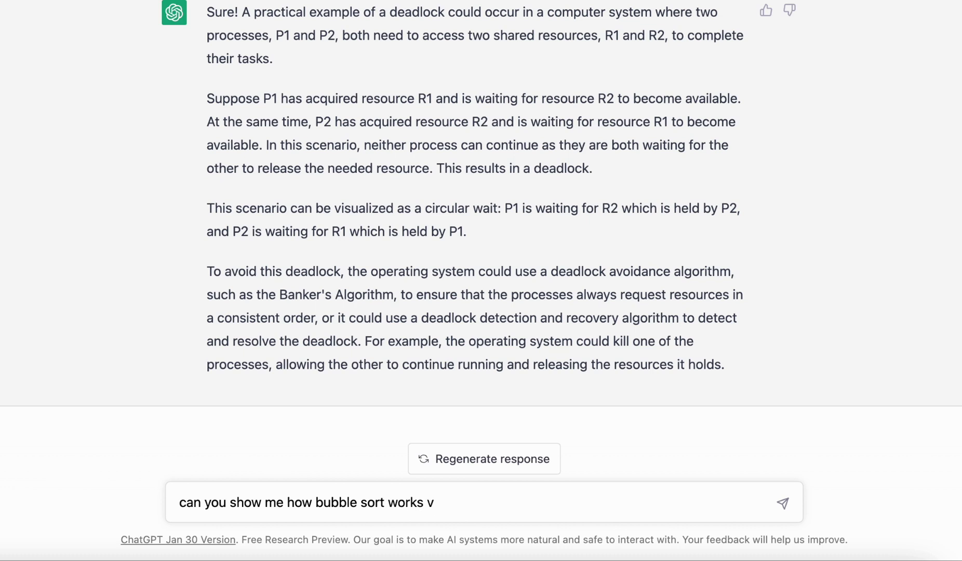
key(BackSpace)
text(in a visual manner)
key(Return)
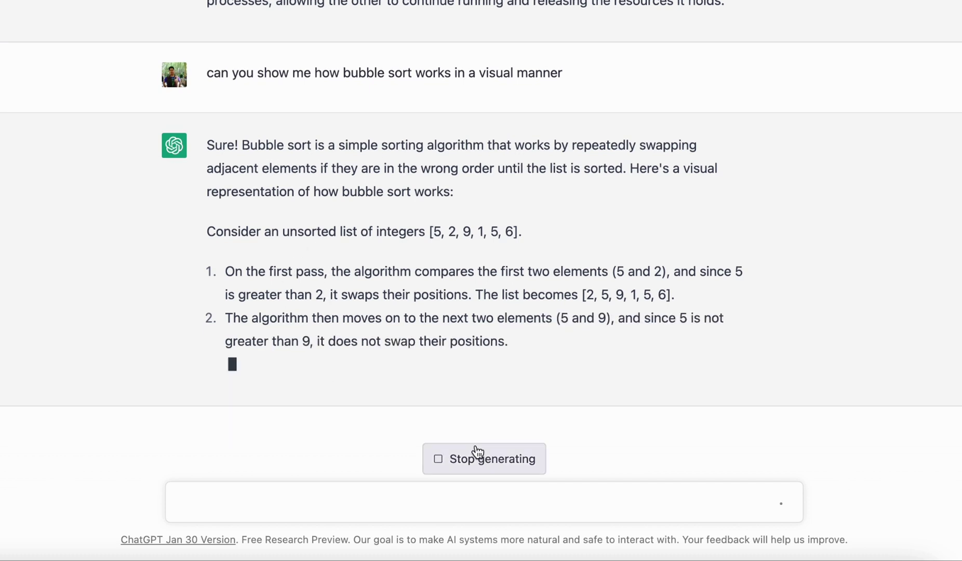
click(475, 462)
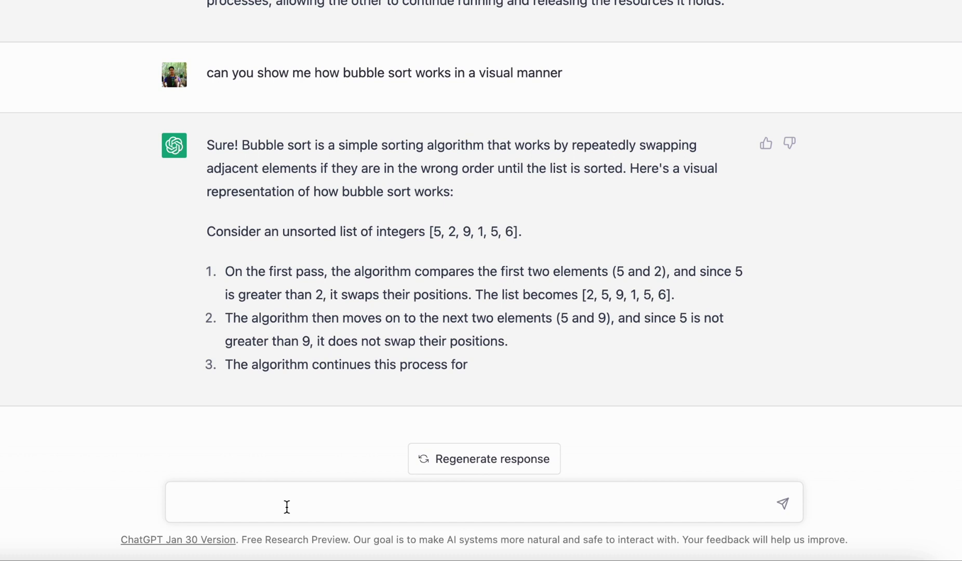
Request 'show me visually' and halt the pass-by-pass trace early in Pass 2.
text(show me viaus)
key(BackSpace)
key(BackSpace)
key(BackSpace)
text(sually)
key(Return)
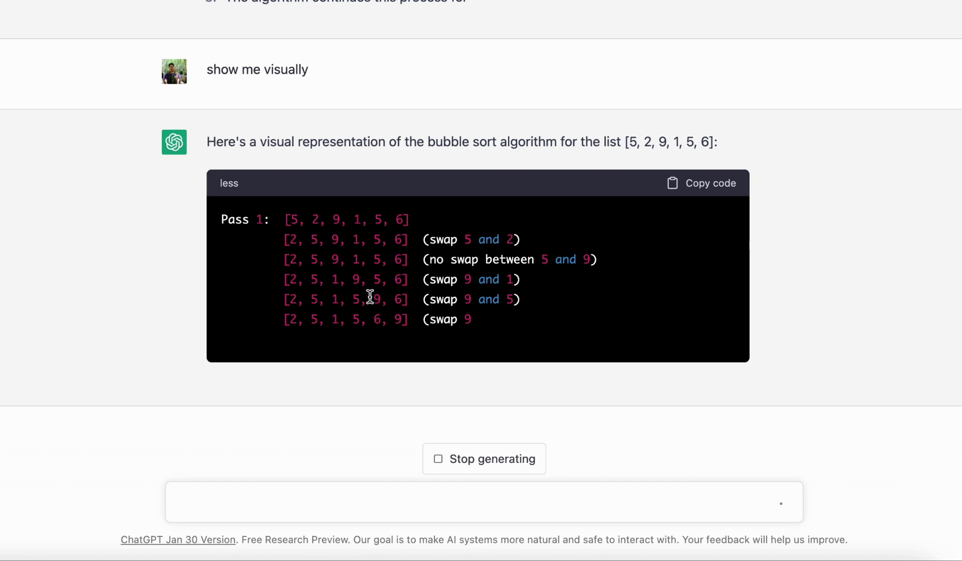
click(468, 457)
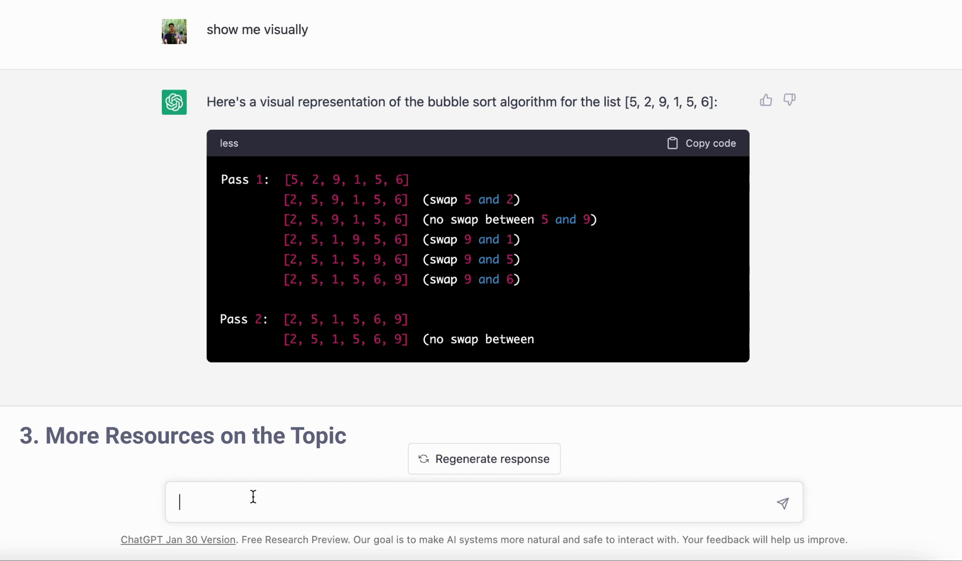
Ask for one link to understand bubble sort better, receiving the Visualgo sorting page.
text(can you provide me one l)
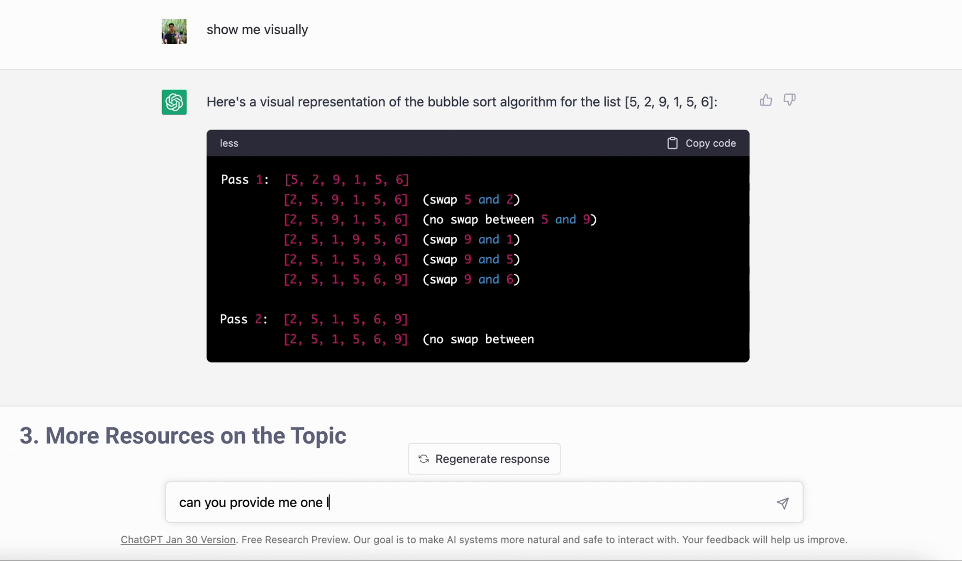
text(ink to undersyta)
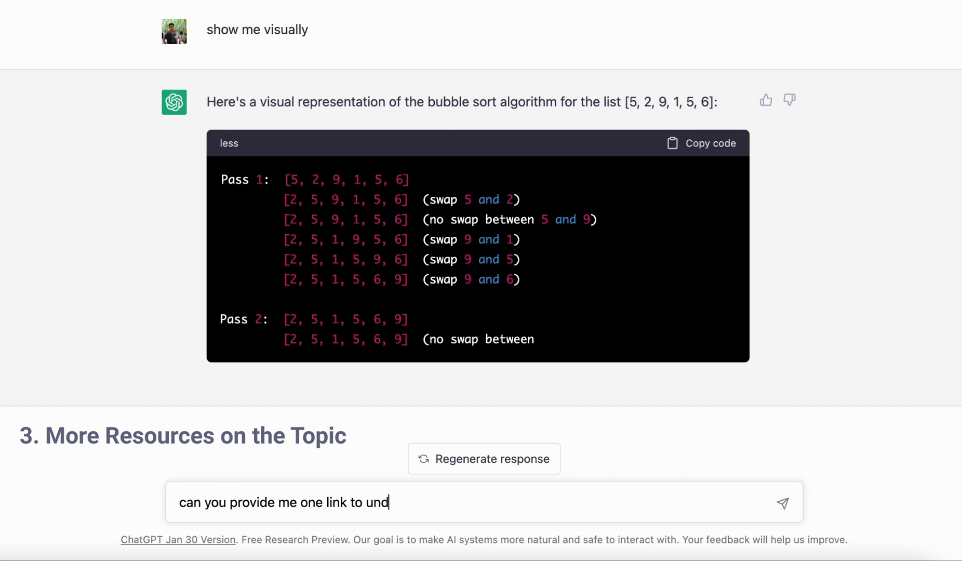
key(BackSpace)
key(BackSpace)
key(BackSpace)
key(BackSpace)
text(stand this better)
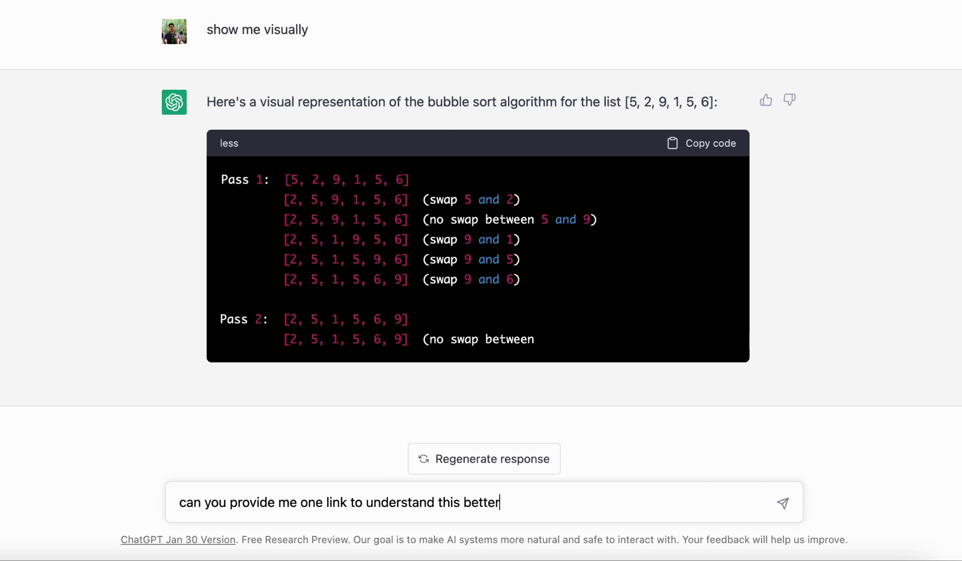
key(Return)
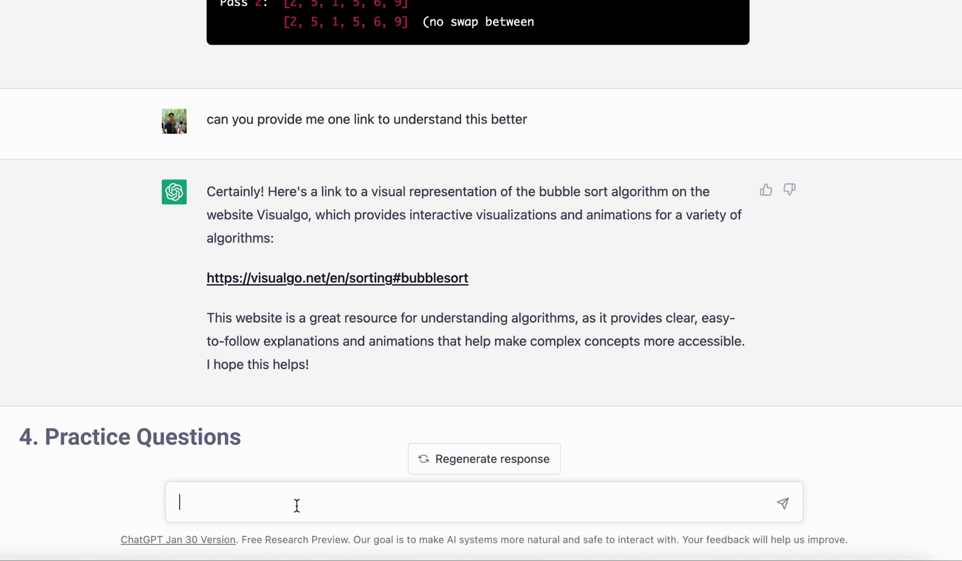
Ask for a practice question, yielding a bubble sort task on [5, 4, 3, 2, 1] with Python solution.
text(can you give me a )
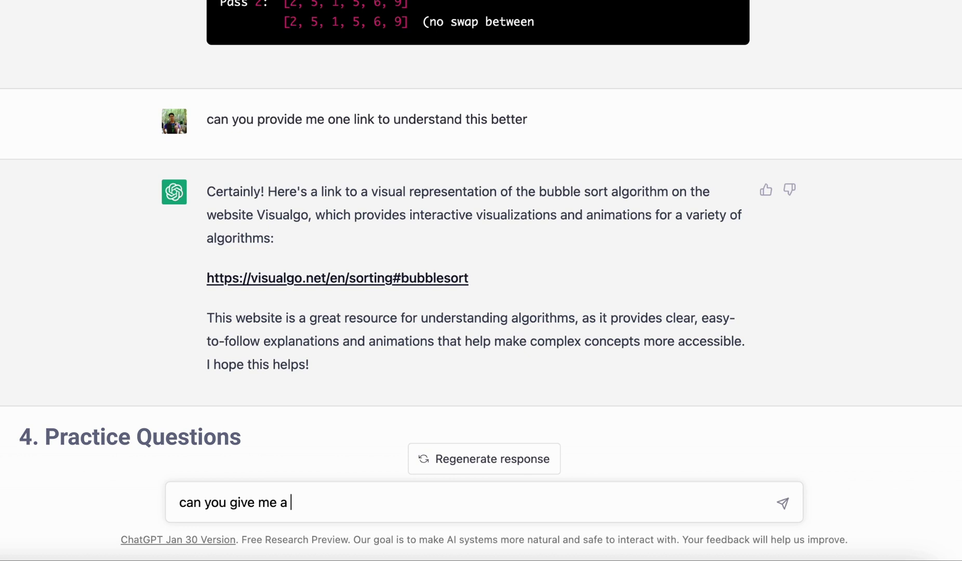
text(practice question)
key(Return)
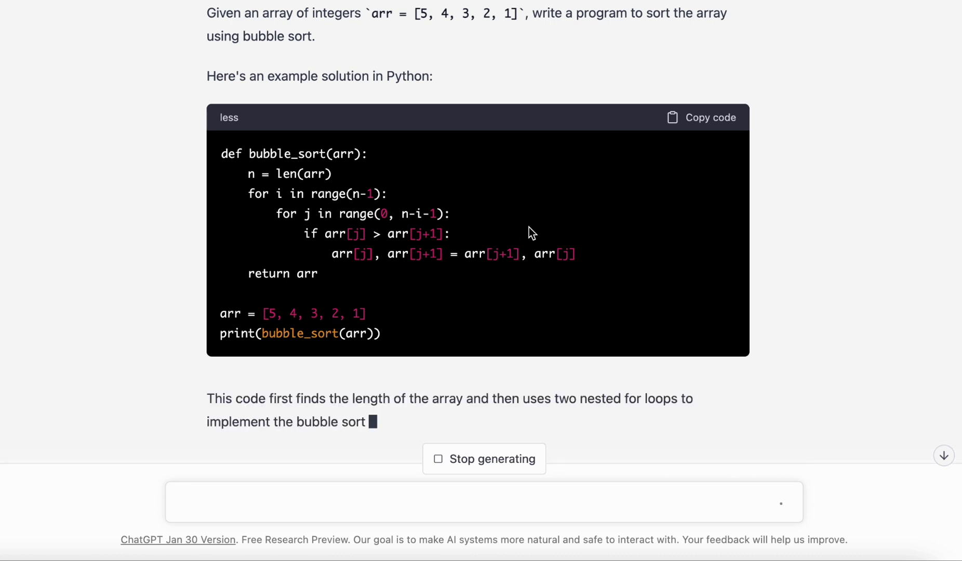
Stop the bubble sort answer and draft 'give me a question from GATE Computer Science related to this'.
click(486, 464)
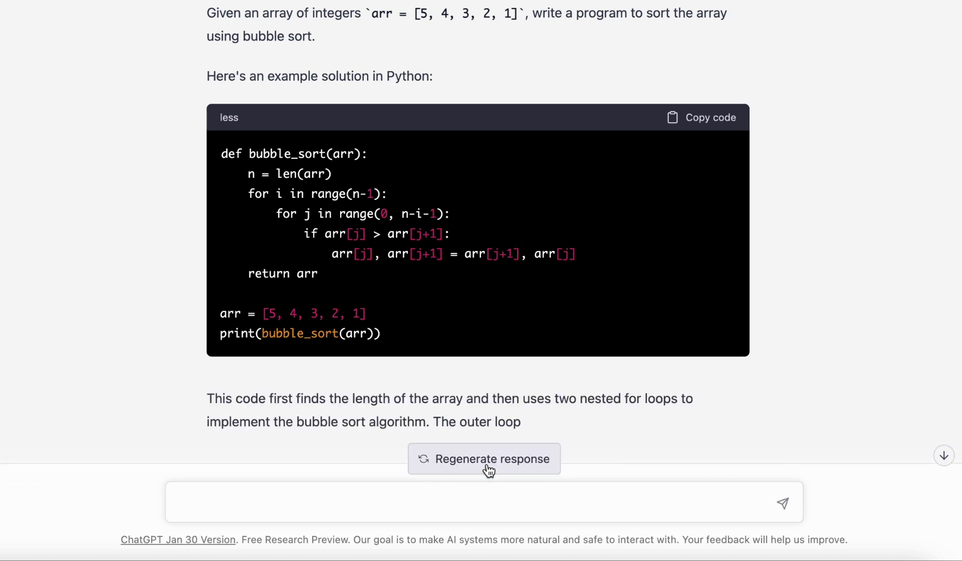
click(326, 508)
text(give me a )
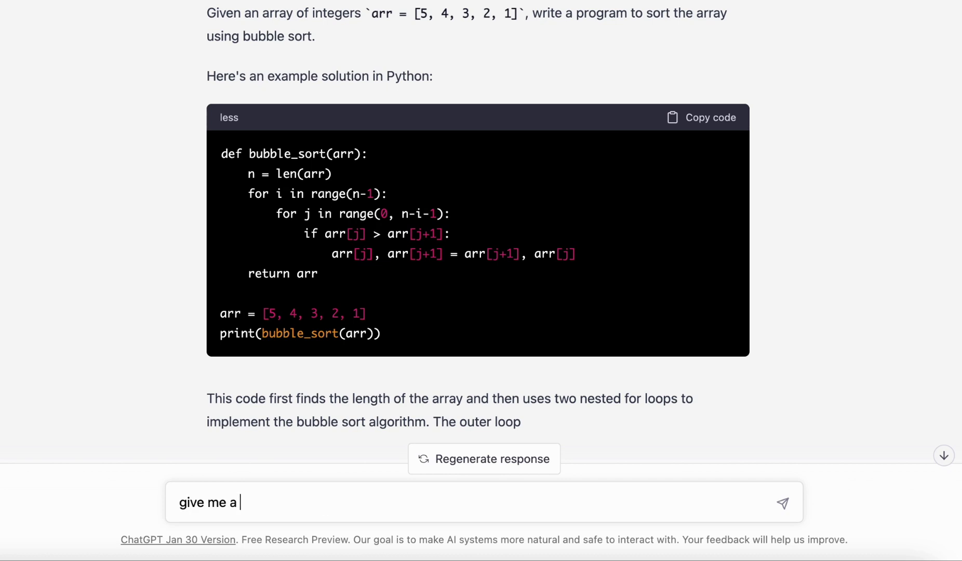
text(question f)
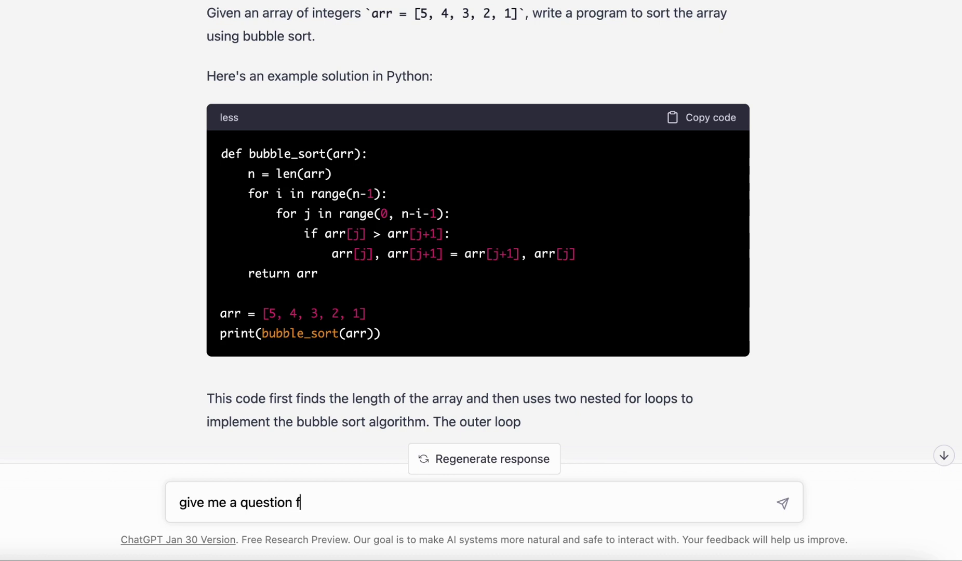
text(rom GATE Compute)
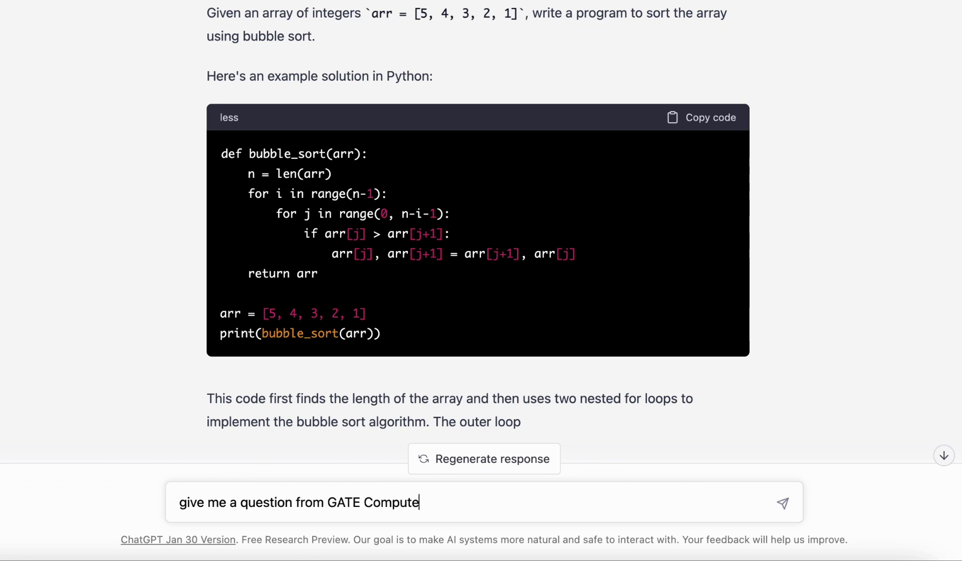
text(r Science re)
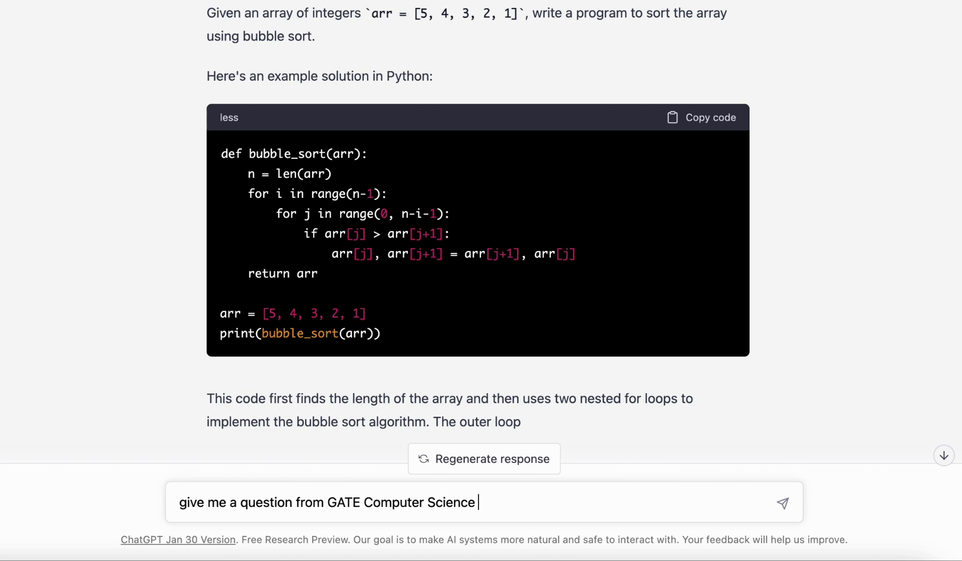
text(lated to this)
Send the GATE request, stopping the reply after its best-case complexity answer C) O(n).
key(Return)
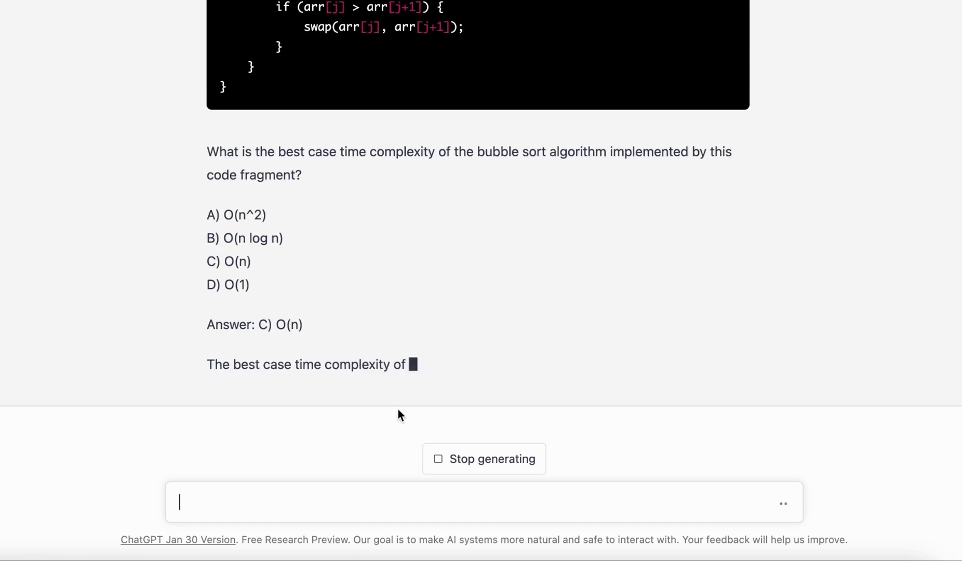
click(486, 456)
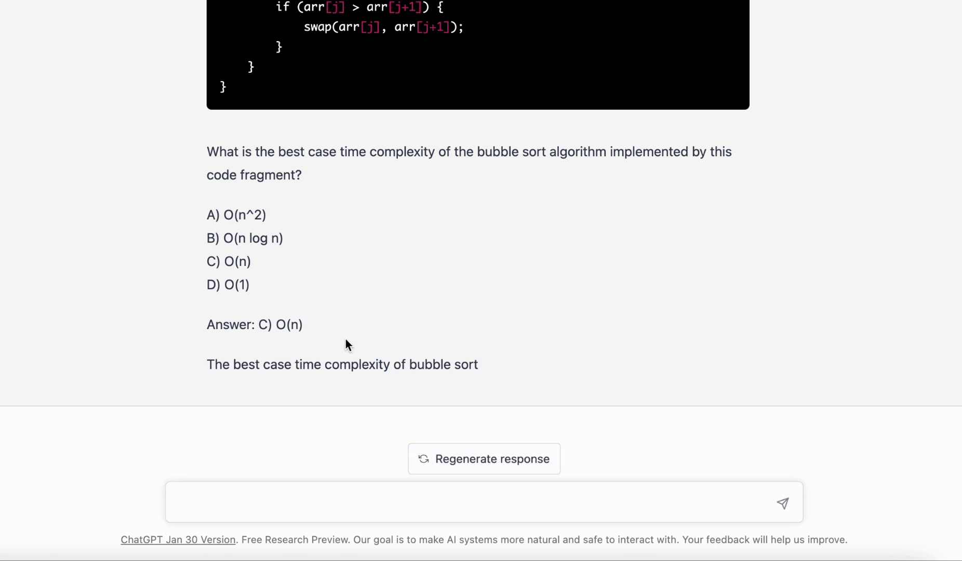
scroll(411, 317, up, 2)
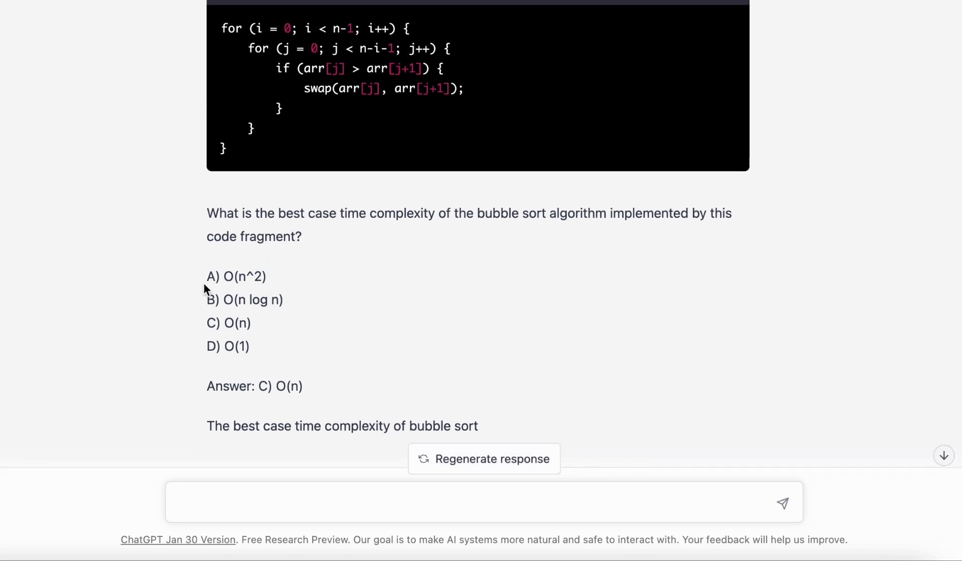
scroll(377, 270, up, 6)
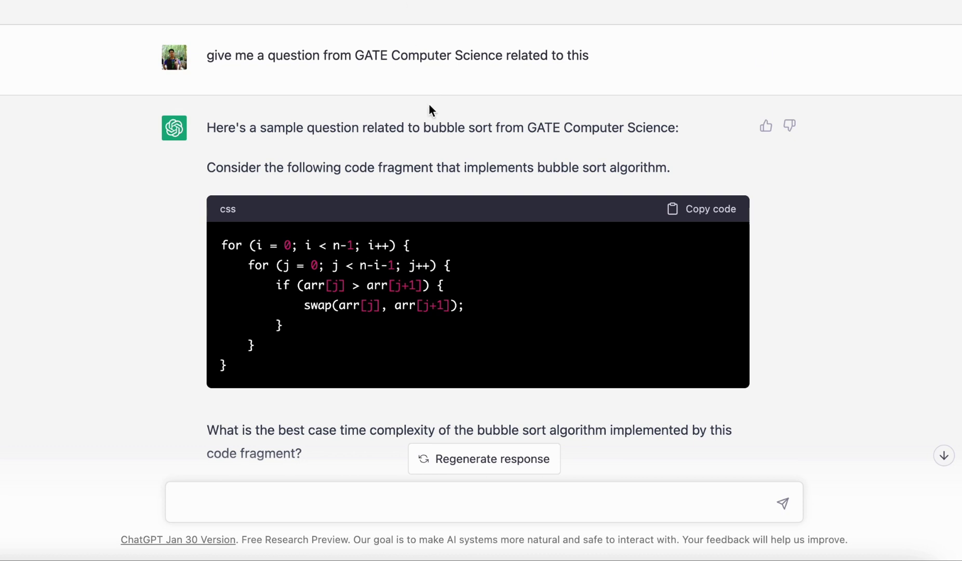
scroll(429, 105, down, 5)
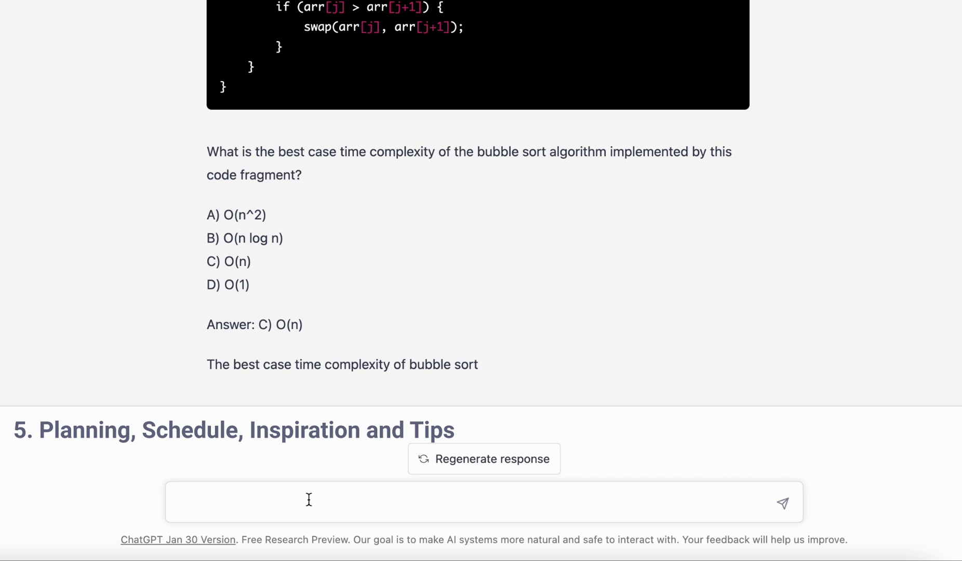
Ask 'tell me something inspiring', receiving Churchill's quote on success, failure and courage.
text(tell me something in)
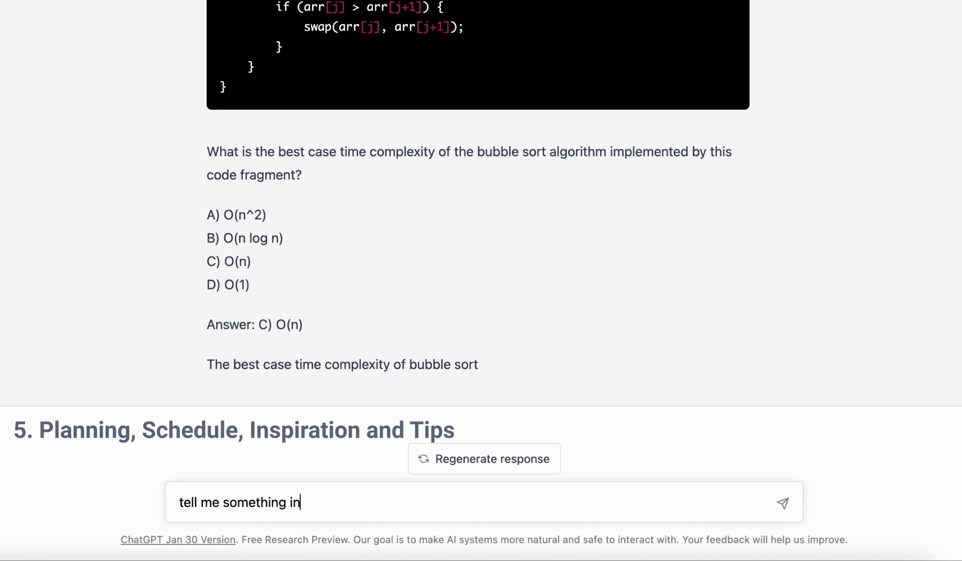
text(spiring)
key(Return)
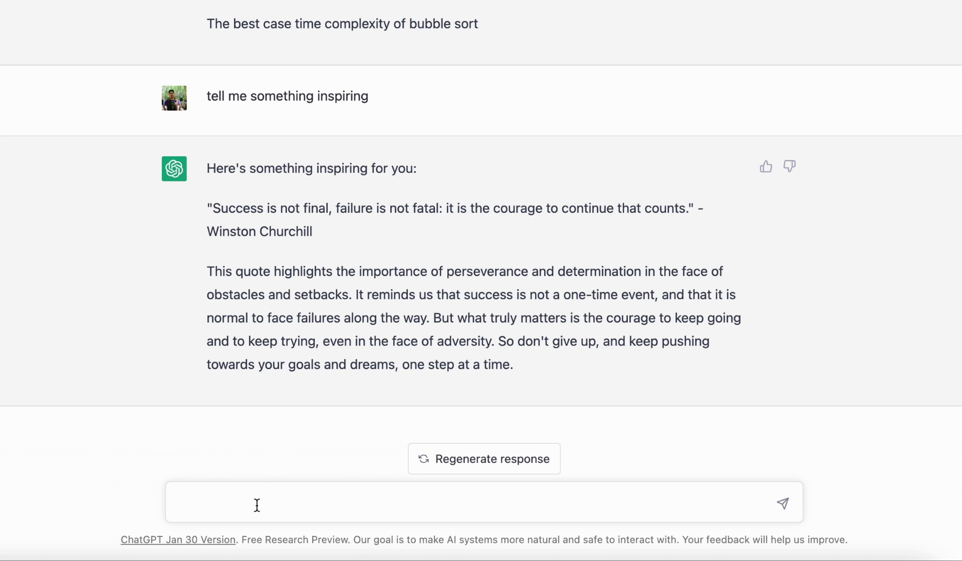
Ask ChatGPT to make a plan for GATE preparation, replacing the half-typed word.
text(can you help me sche)
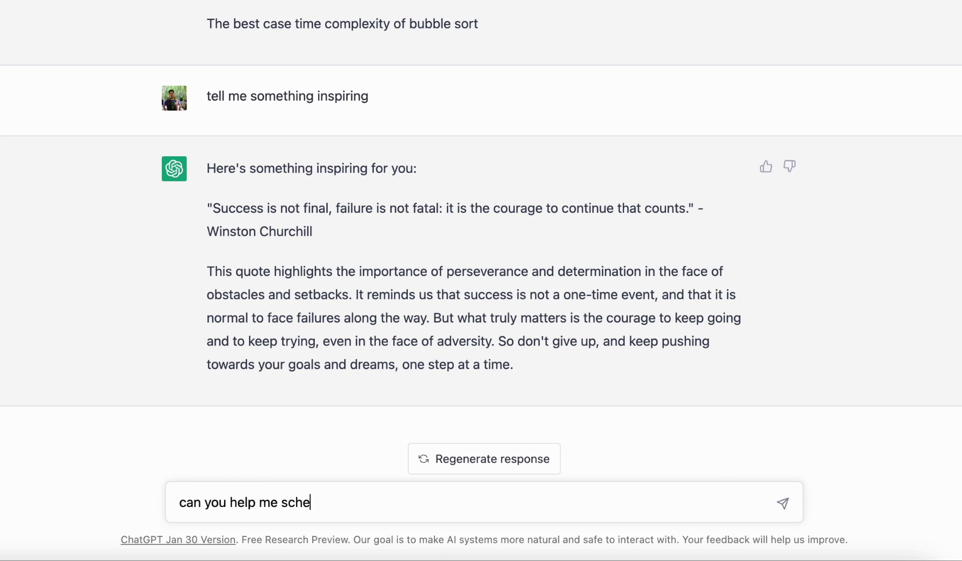
key(alt+shift+Left)
text(make a plan for )
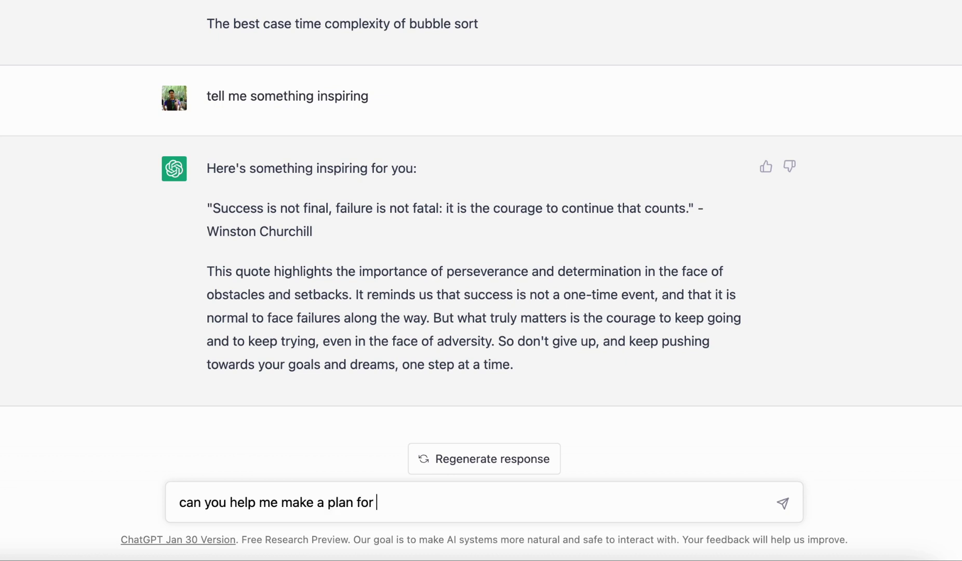
text(GATE preparation)
key(Return)
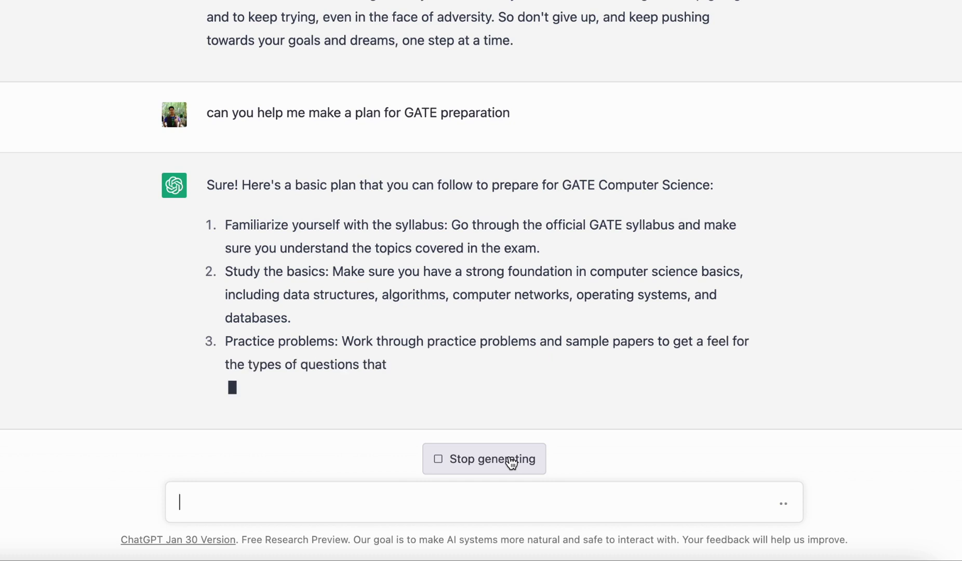
Stop the plan reply and ask 'and a schedule for my preparation' as a follow-up.
click(511, 462)
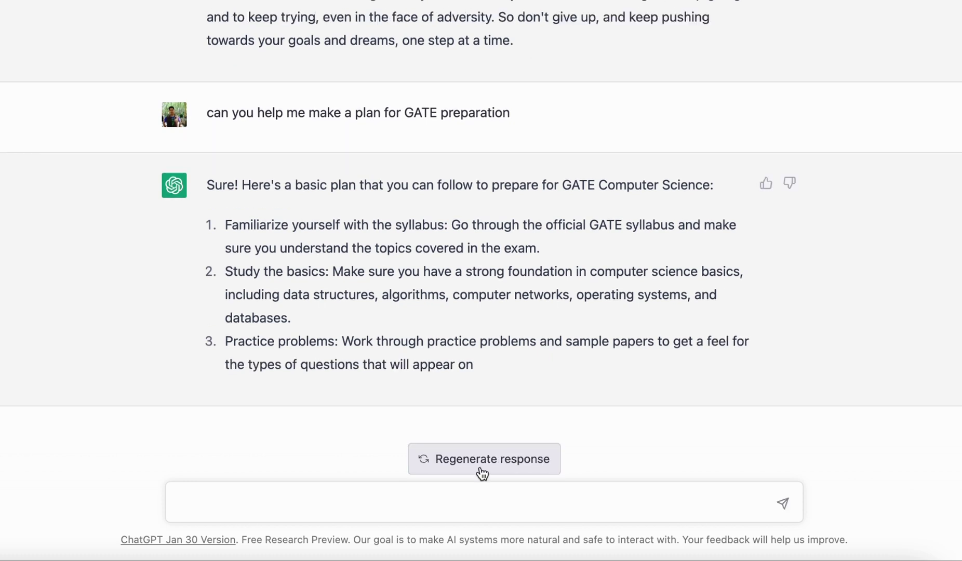
click(314, 504)
text(and a schedu)
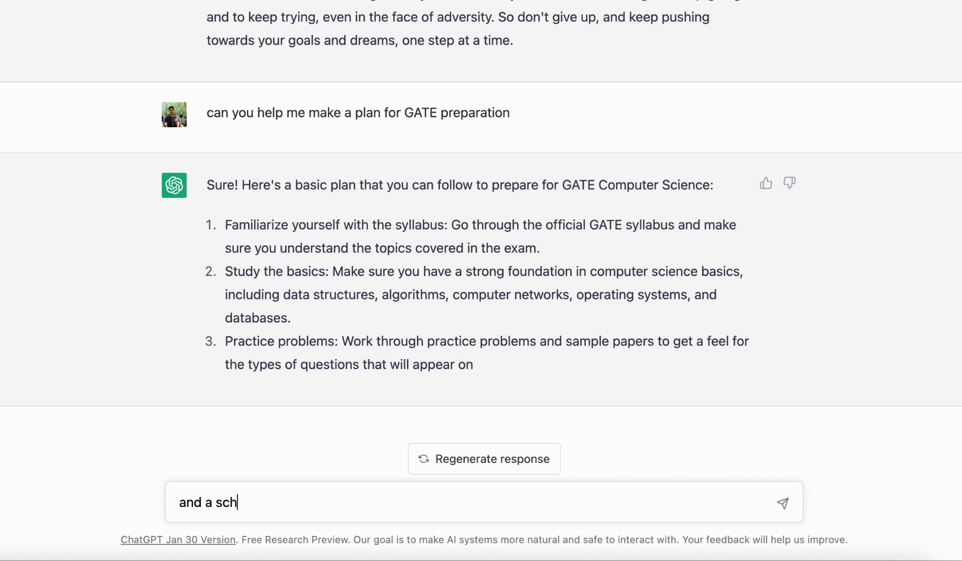
text(le for m)
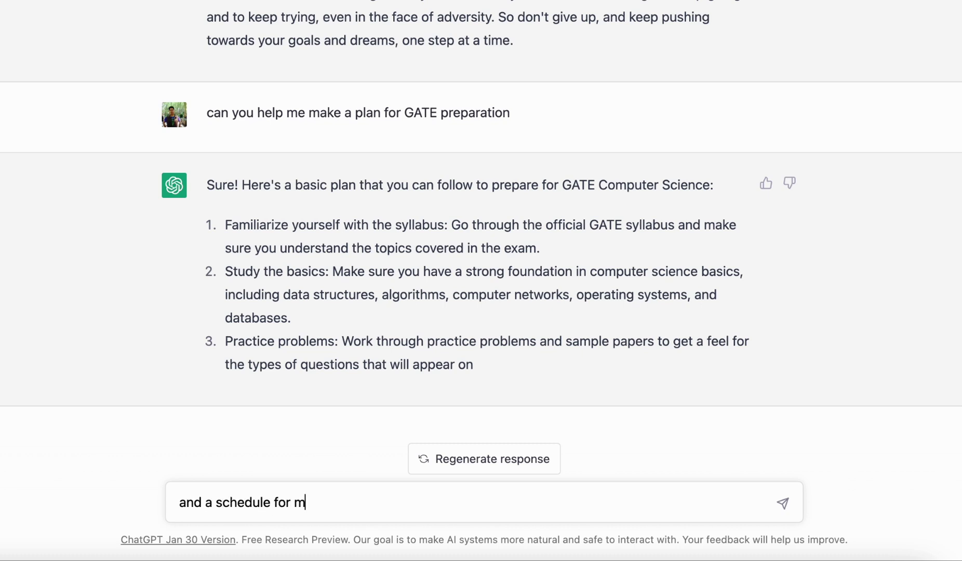
text(y preparation)
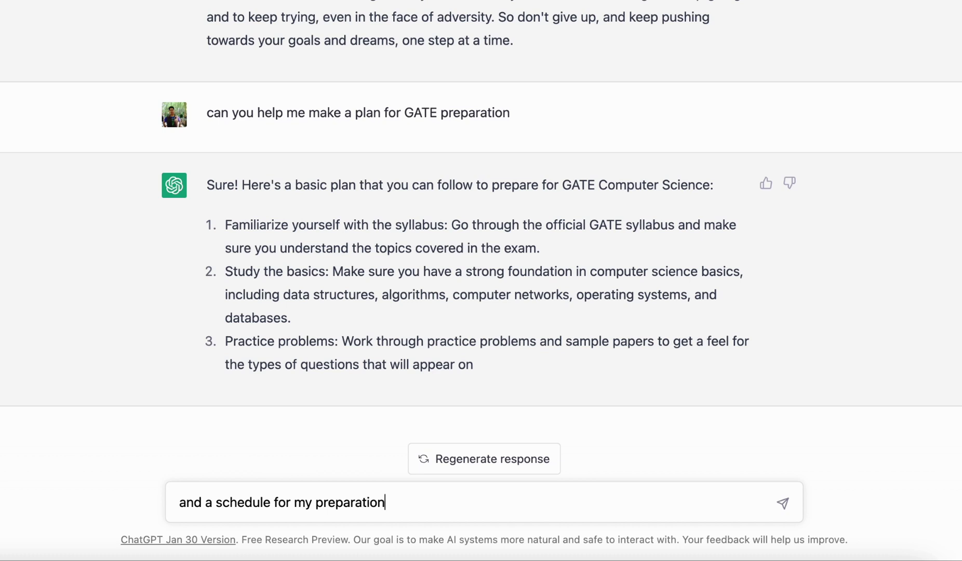
key(Return)
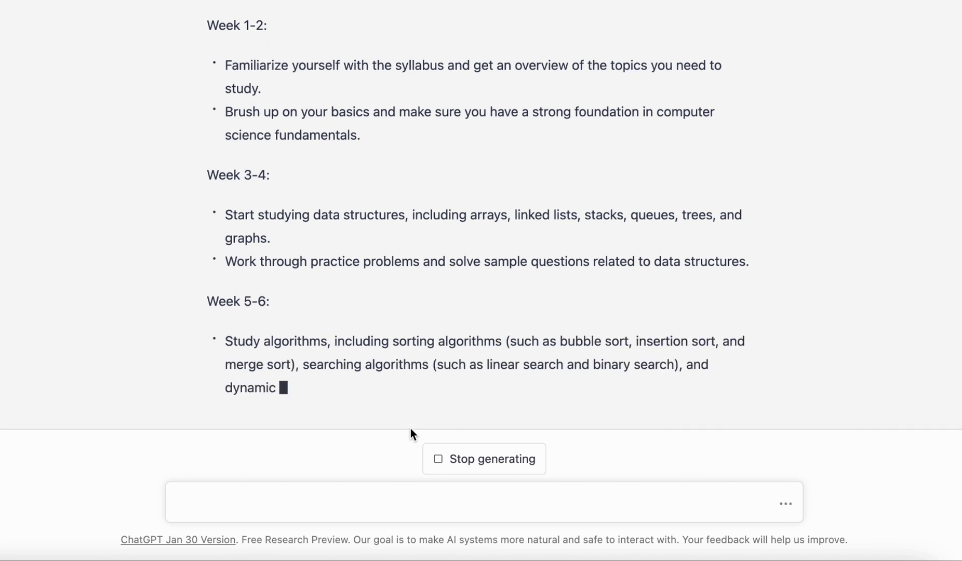
Stop the schedule reply at Week 5-6 and review the generated schedule.
click(495, 467)
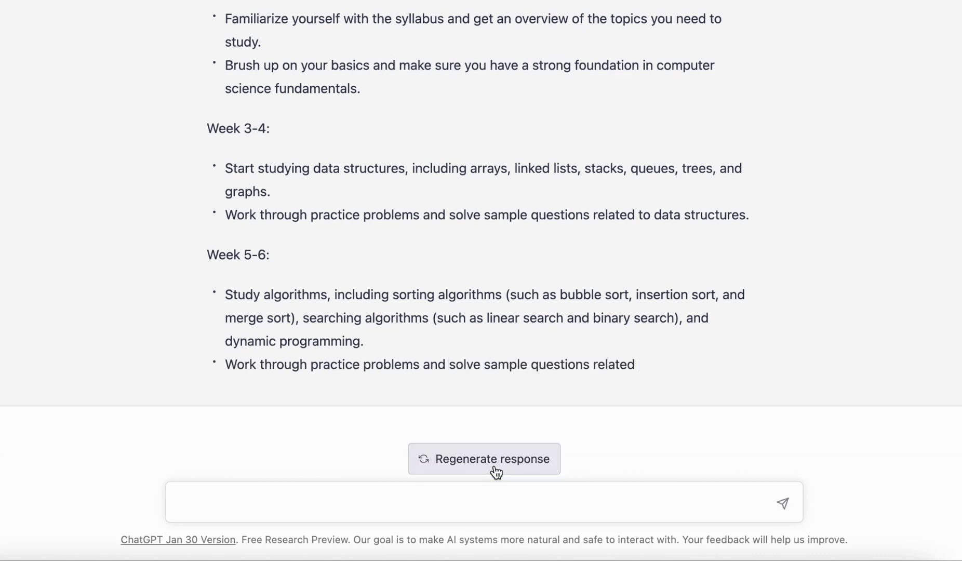
scroll(457, 230, up, 8)
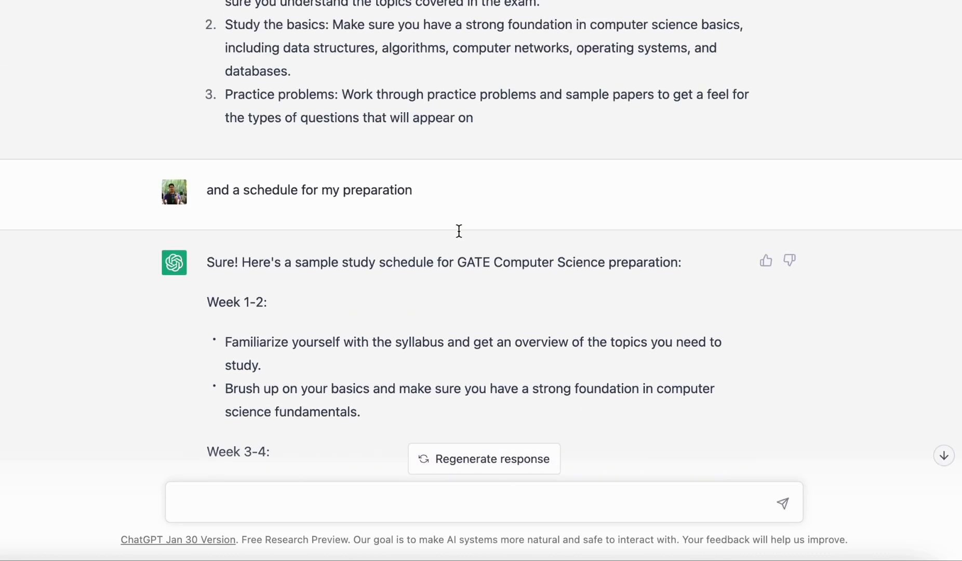
scroll(458, 229, down, 8)
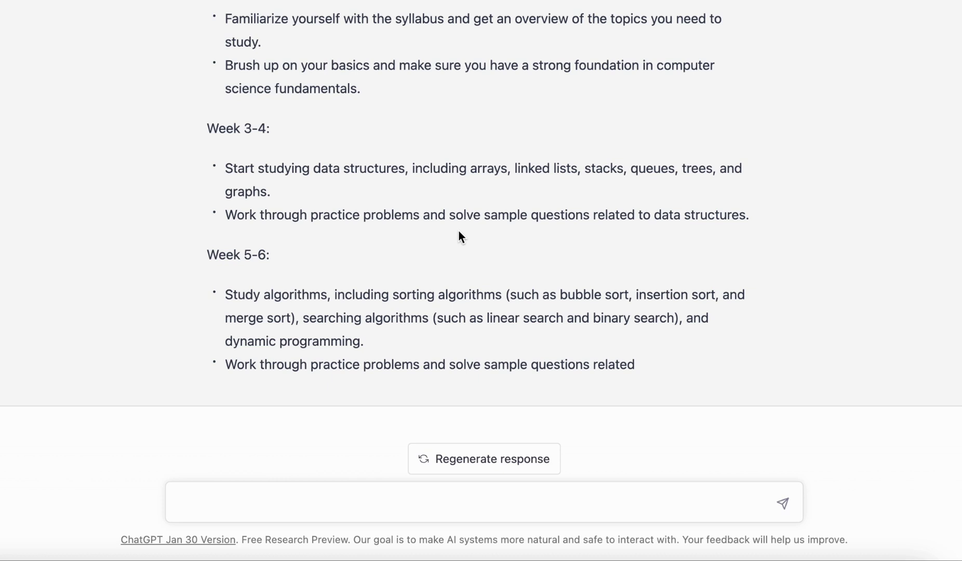